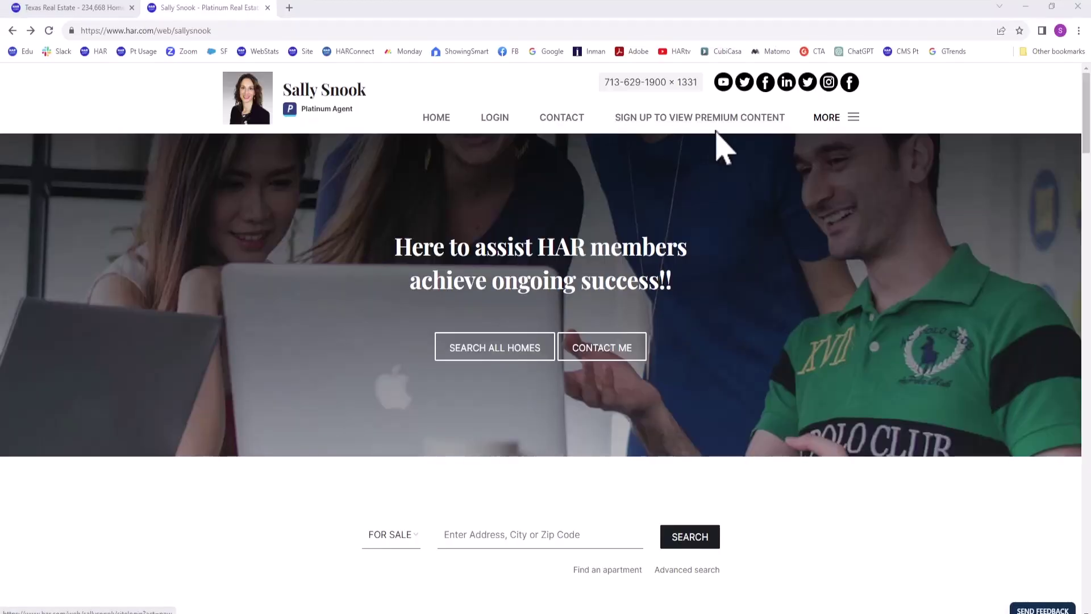
- Expand the agent website's MORE menu to reveal Find a Home, Consumer Tools and Resource Center links
left_click(855, 117)
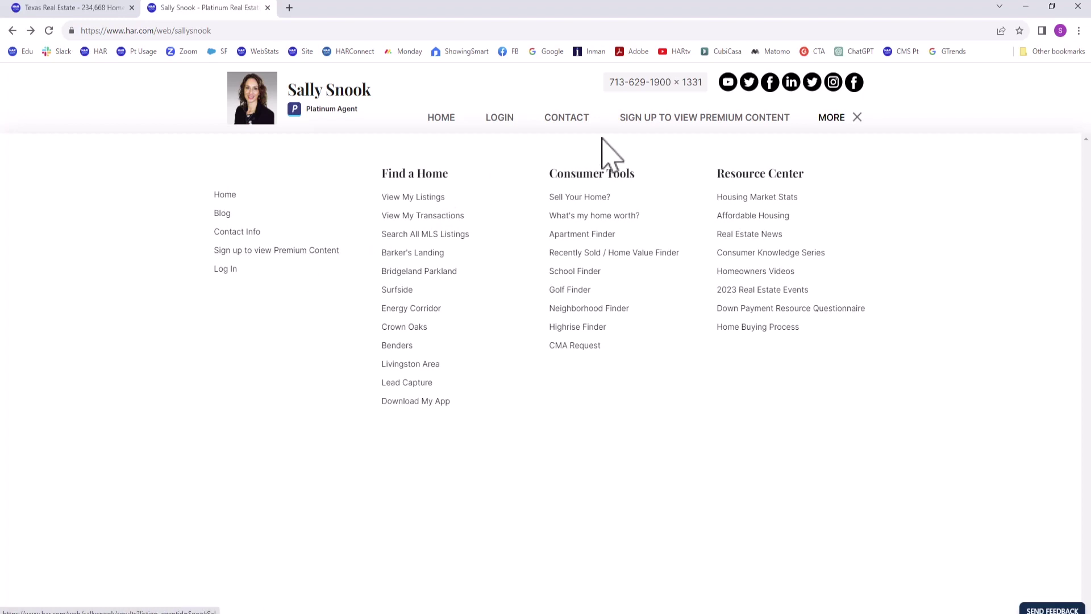
- Close the site menu and review the premium content sign-up form and brokerage services notice
left_click(856, 119)
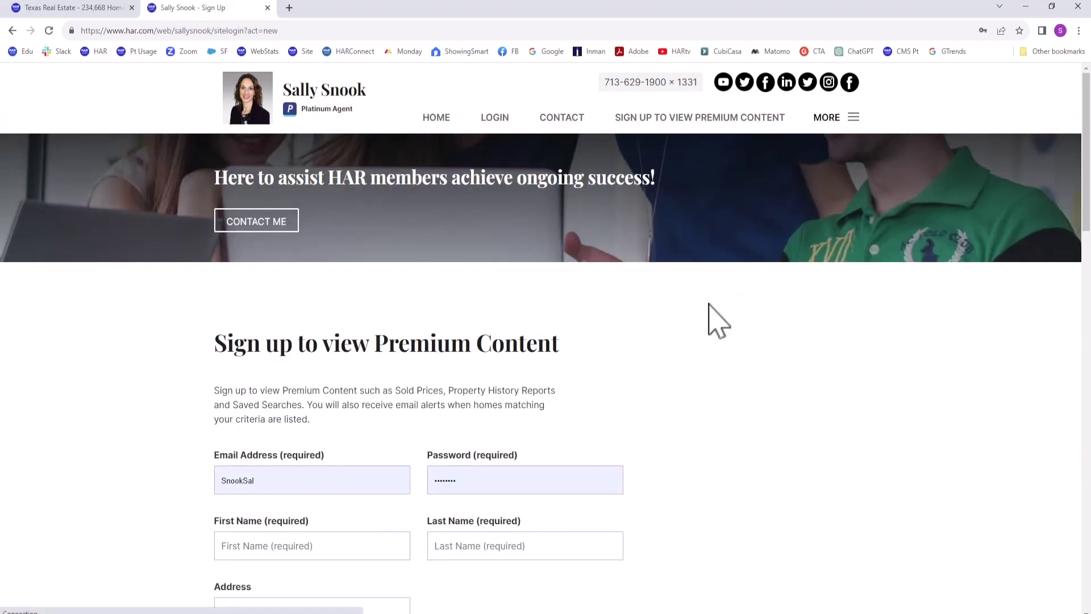
scroll(798, 404, "down", 2)
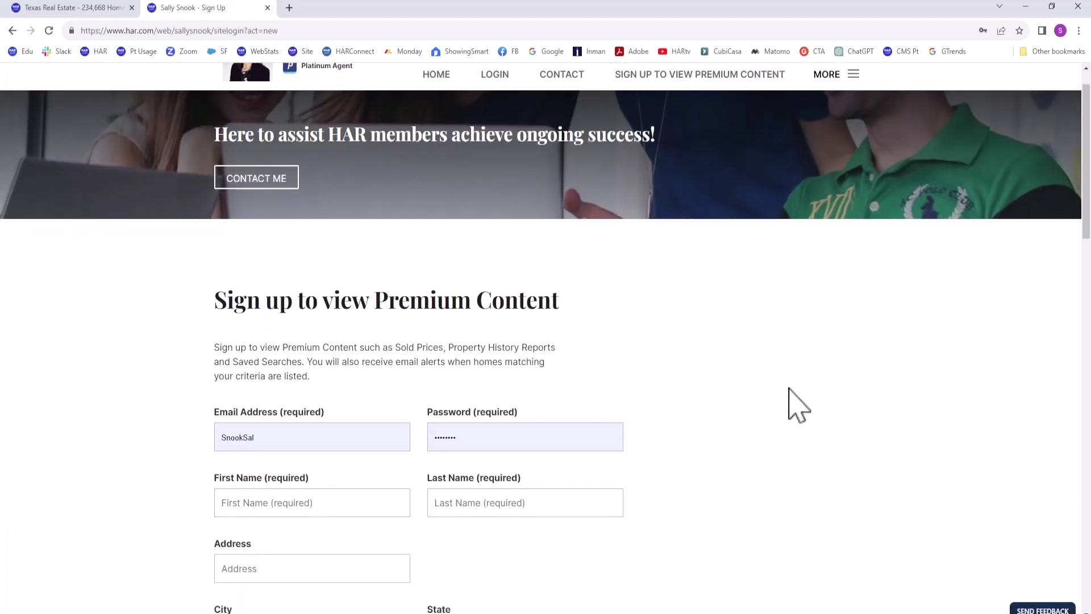
scroll(799, 405, "down", 3)
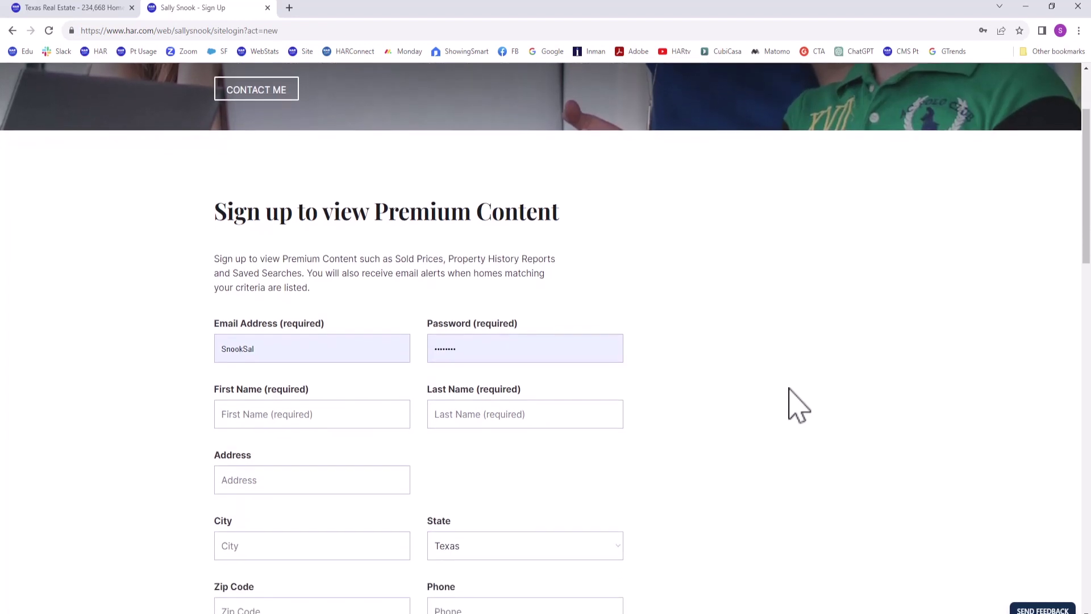
scroll(799, 405, "down", 3)
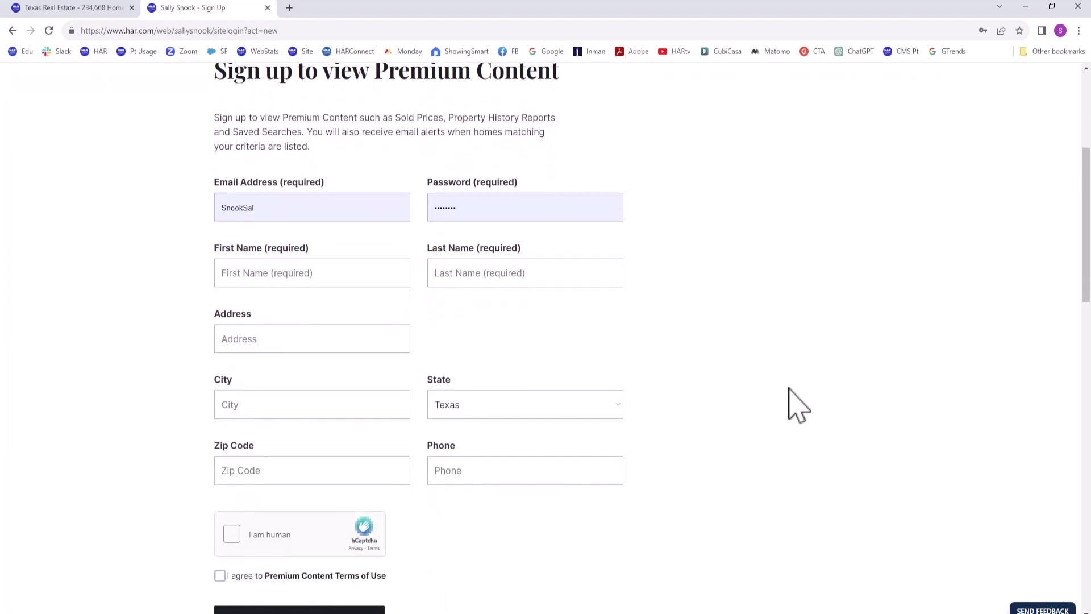
scroll(799, 405, "down", 3)
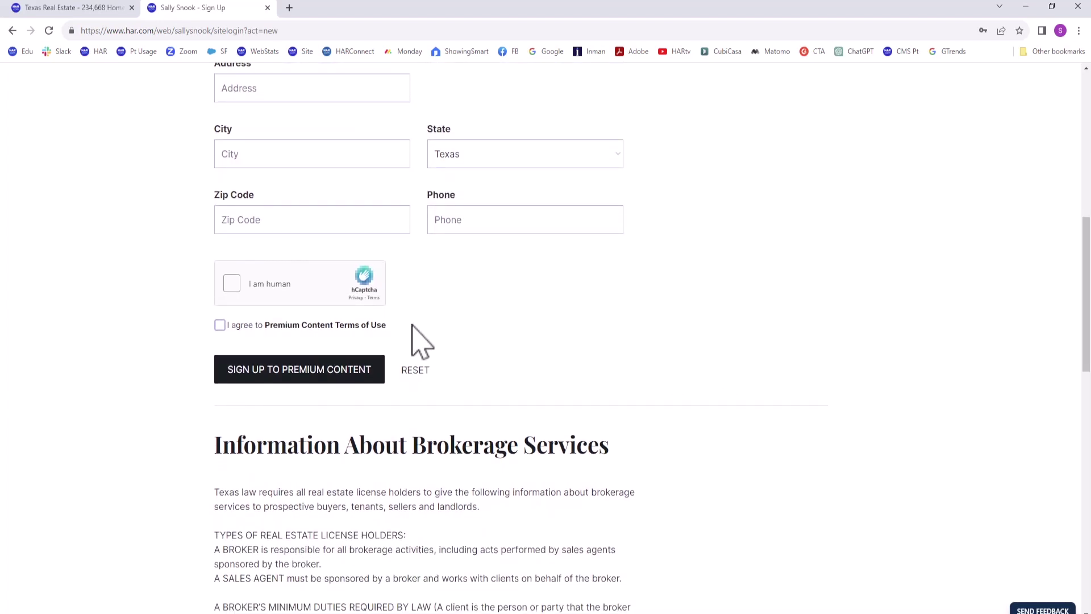
scroll(620, 338, "down", 3)
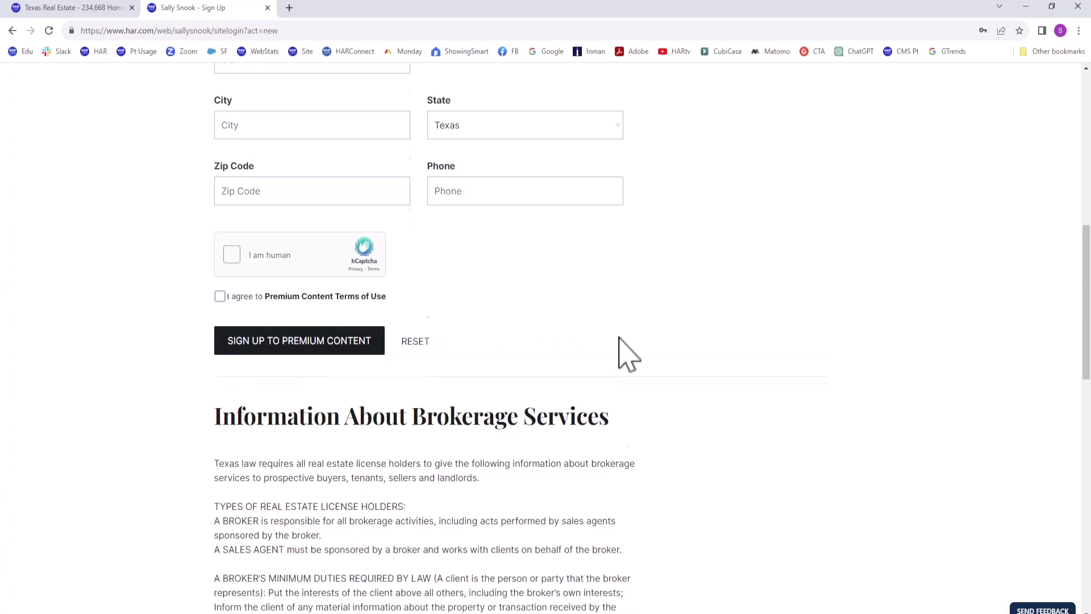
scroll(621, 338, "down", 6)
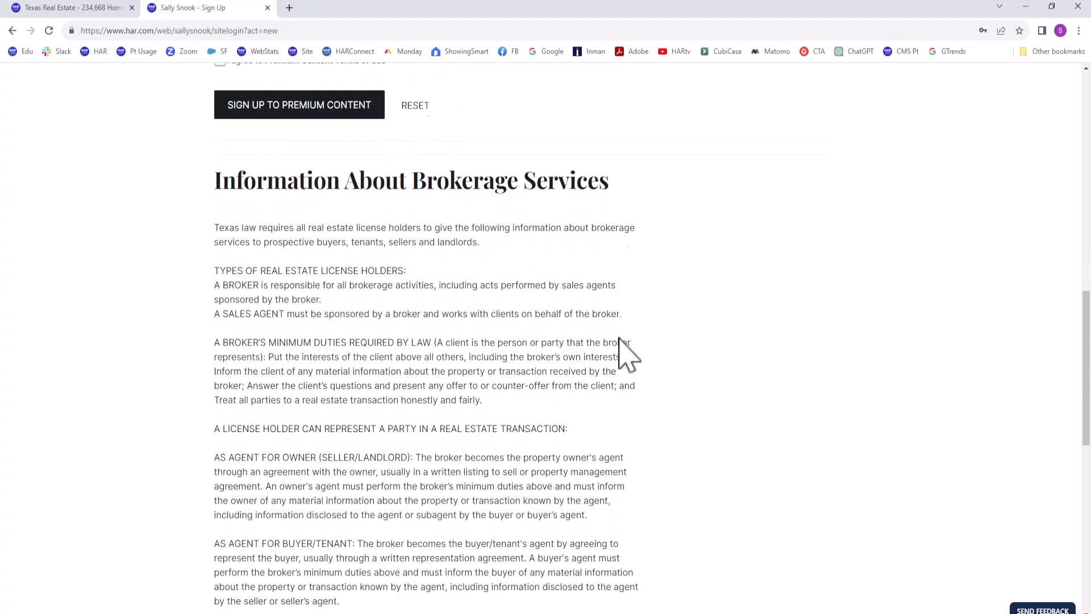
scroll(620, 338, "down", 5)
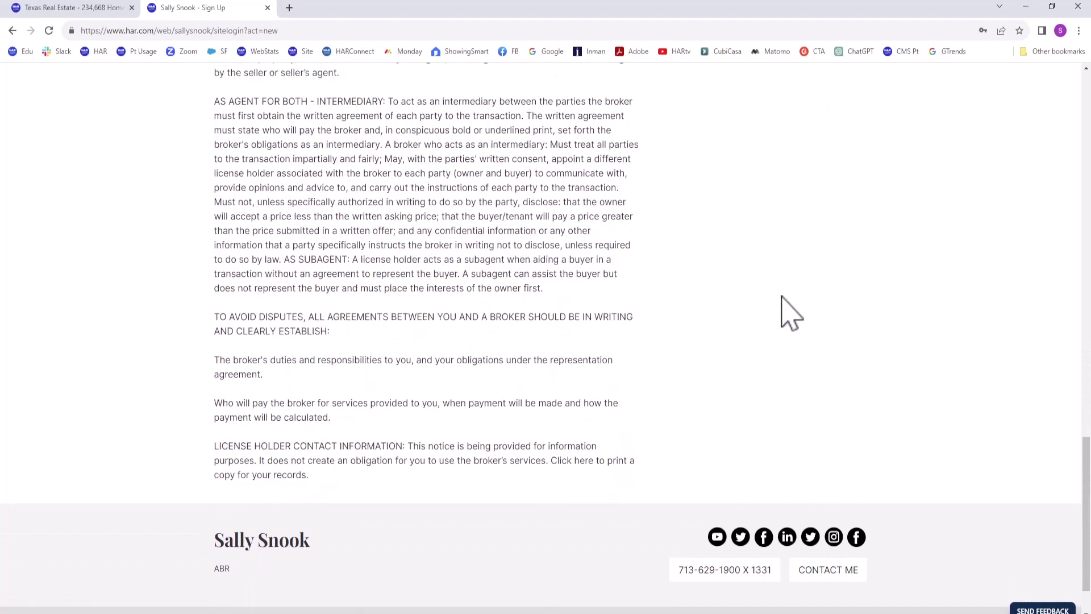
scroll(782, 315, "up", 1)
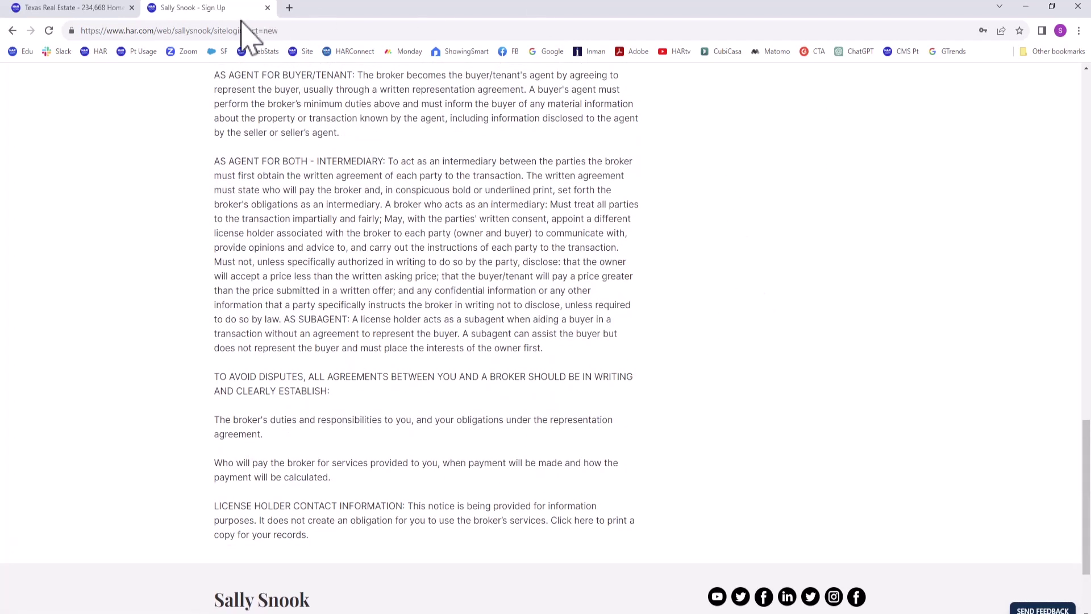
- Go back, return to the Texas Real Estate tab, and enter Members Only Area from the account menu
left_click(12, 31)
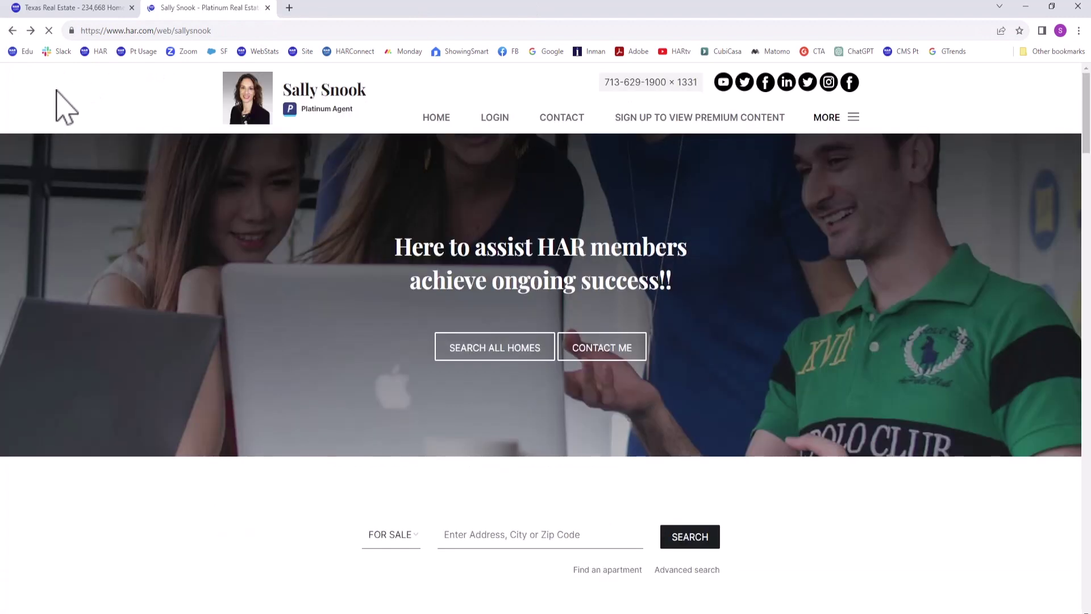
left_click(78, 7)
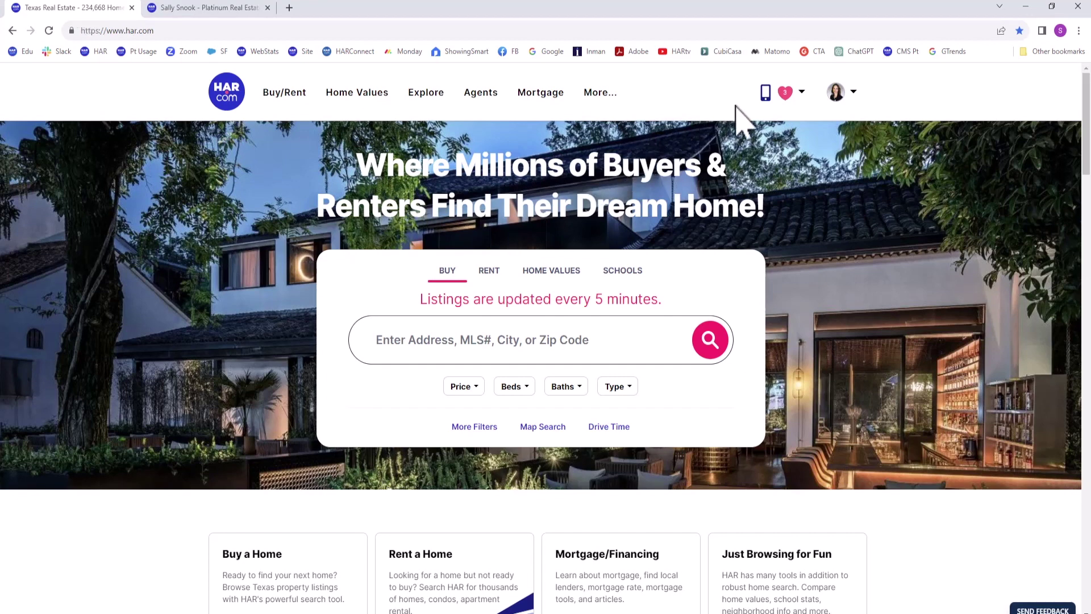
left_click(852, 94)
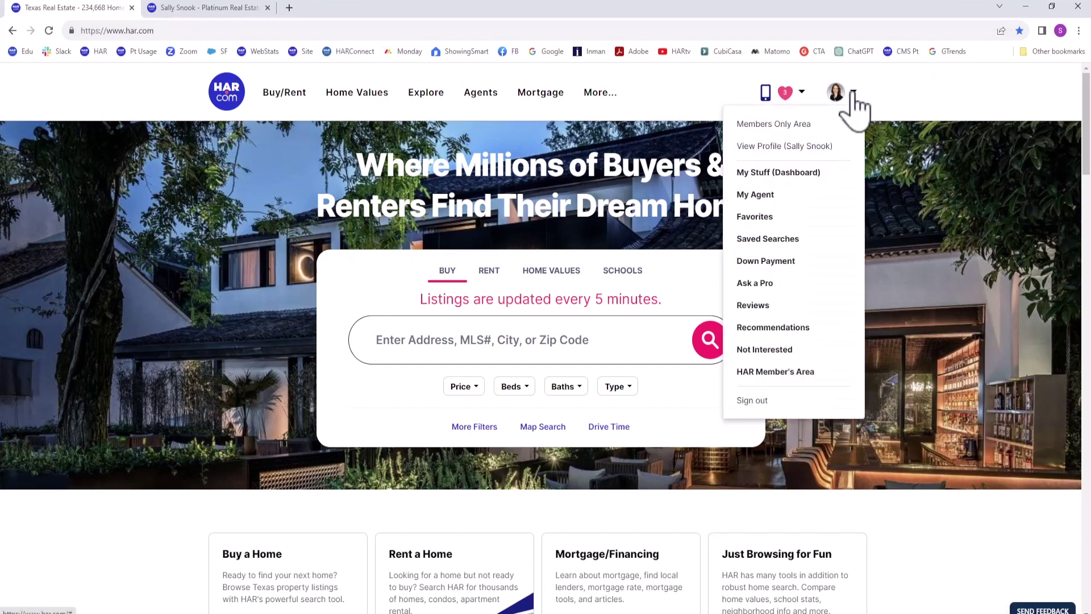
left_click(801, 126)
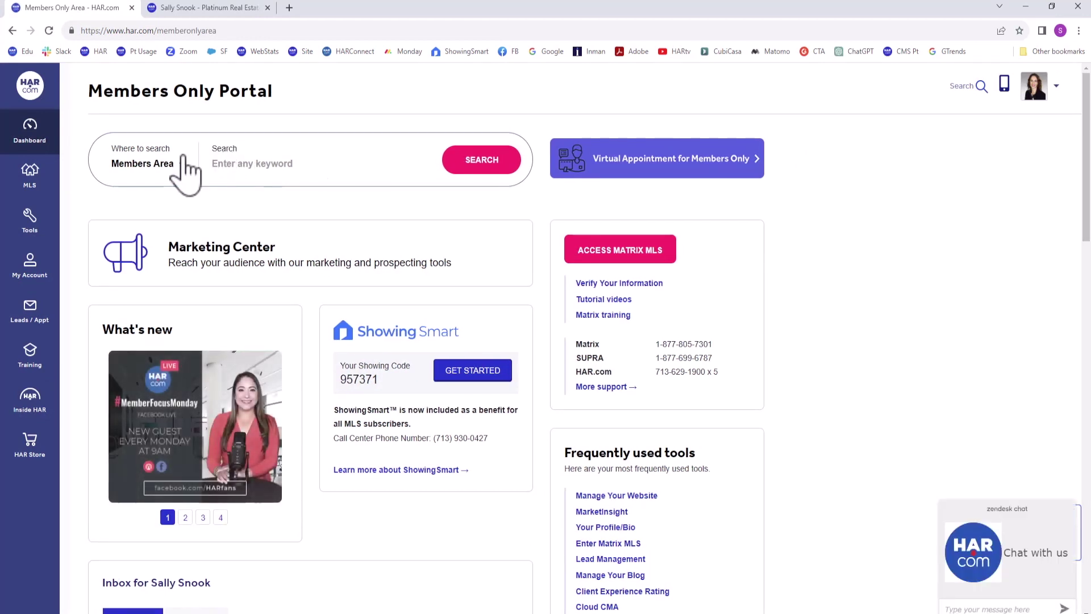
- Search the portal for 'virtua' and open the Virtual Office Website (VOW) page
type("virtual")
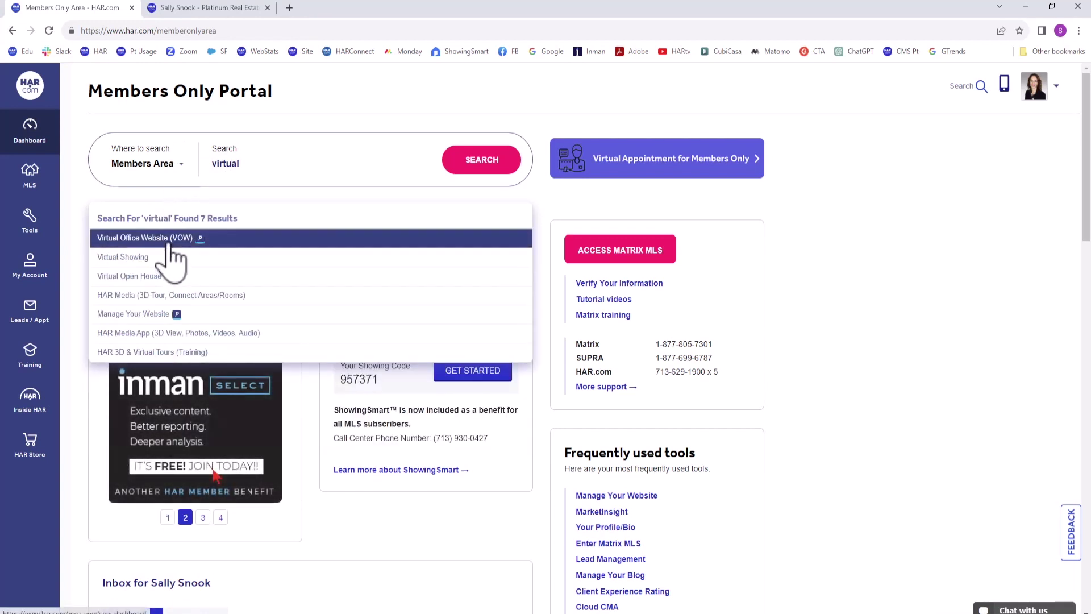
left_click(170, 242)
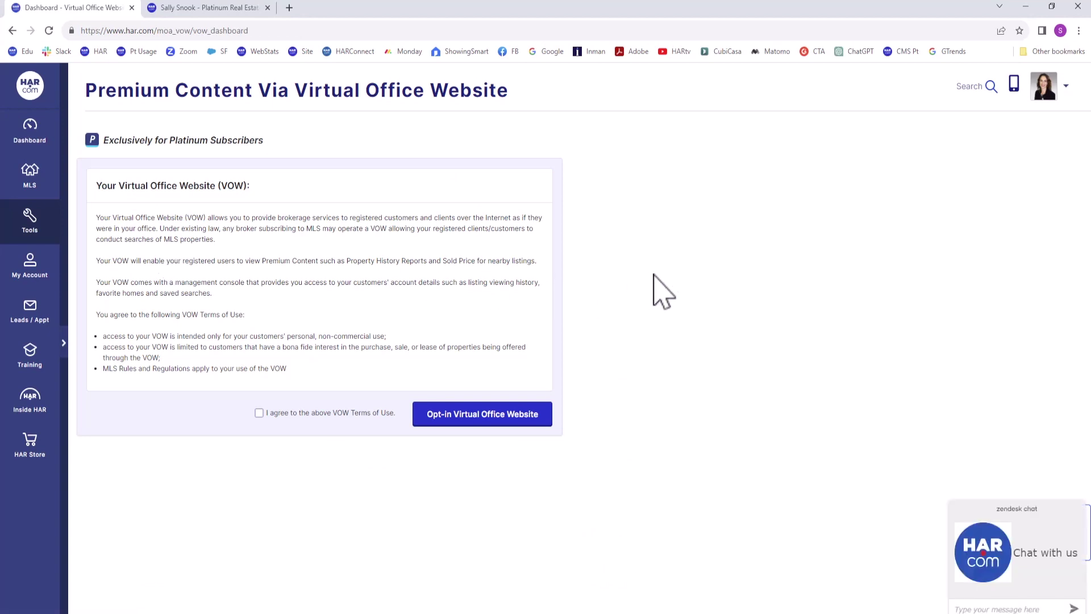
- Collapse the chat widget and opt into the Virtual Office Website
left_click(1087, 508)
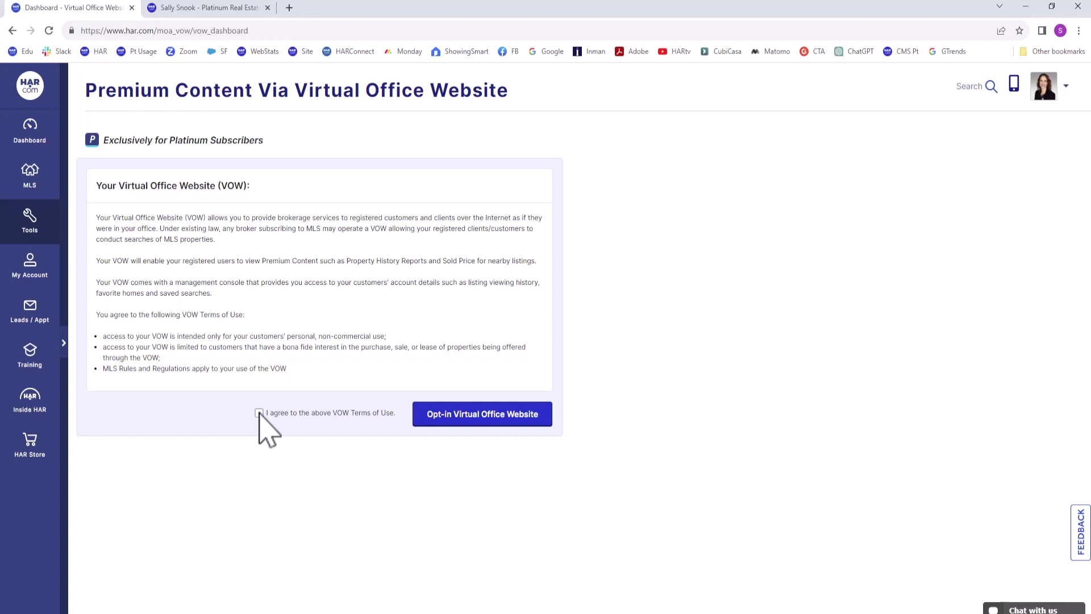
left_click(464, 418)
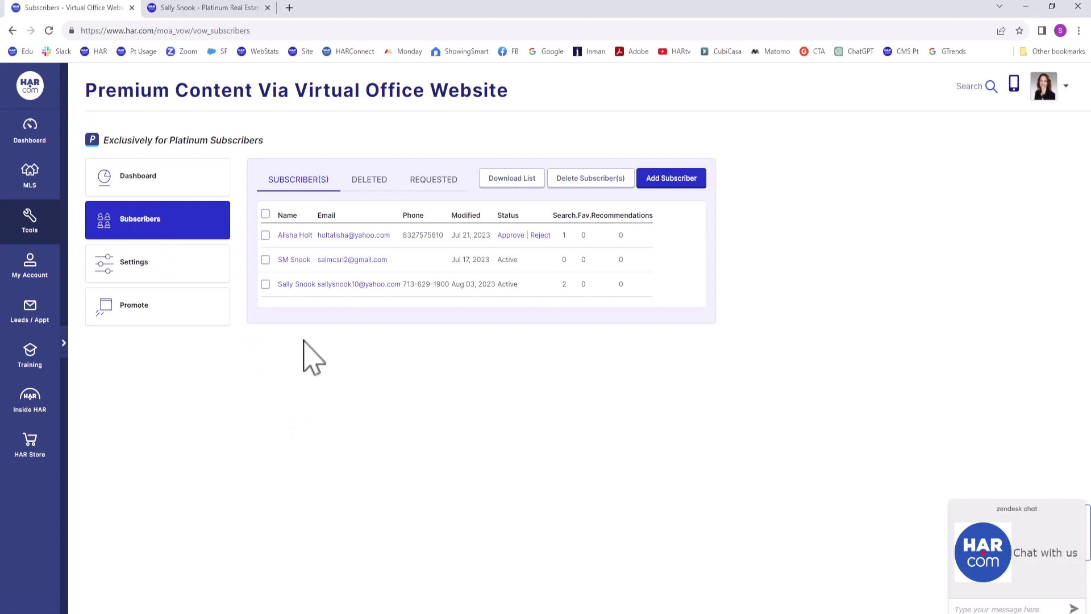
left_click(291, 235)
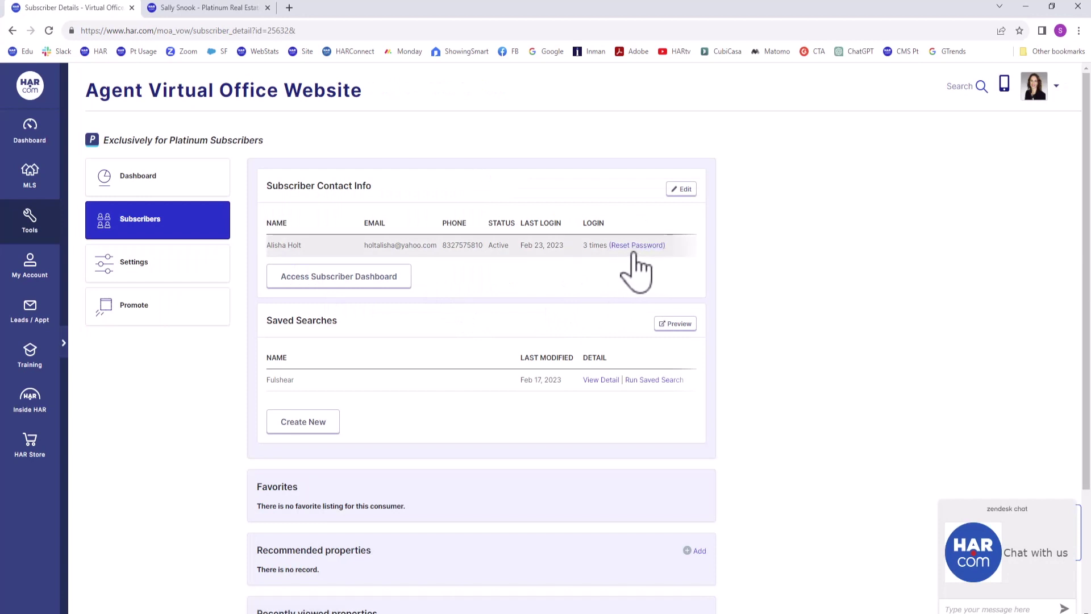
scroll(776, 286, "down", 2)
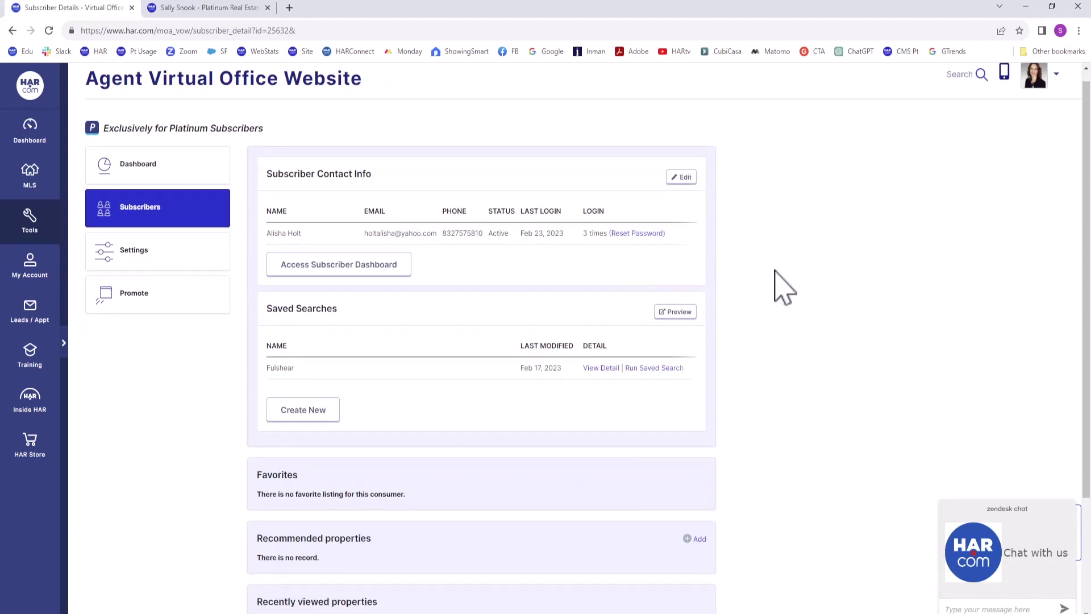
scroll(784, 287, "down", 1)
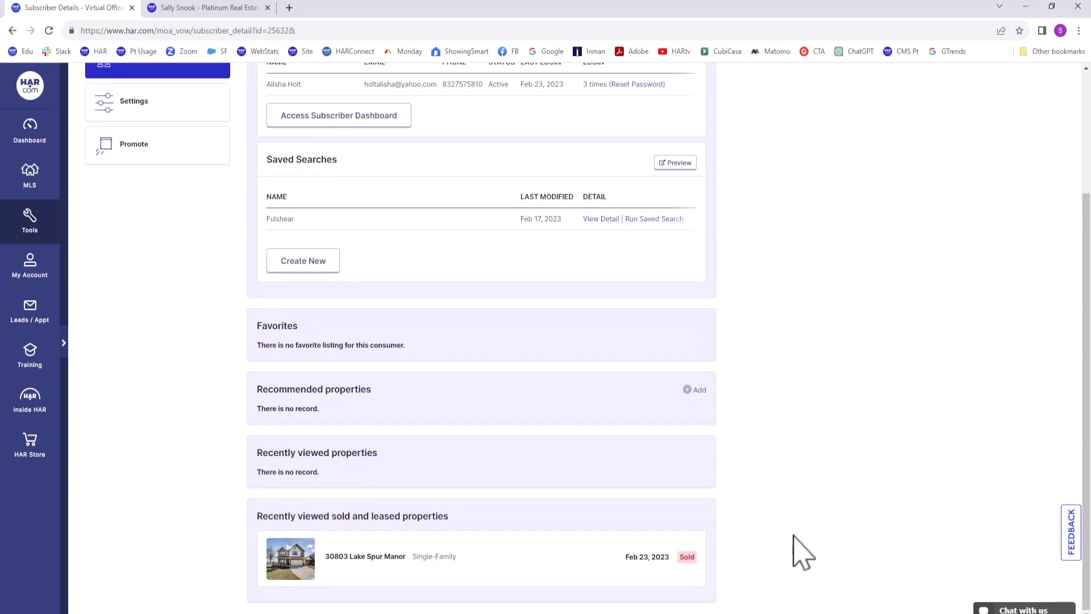
scroll(790, 512, "up", 3)
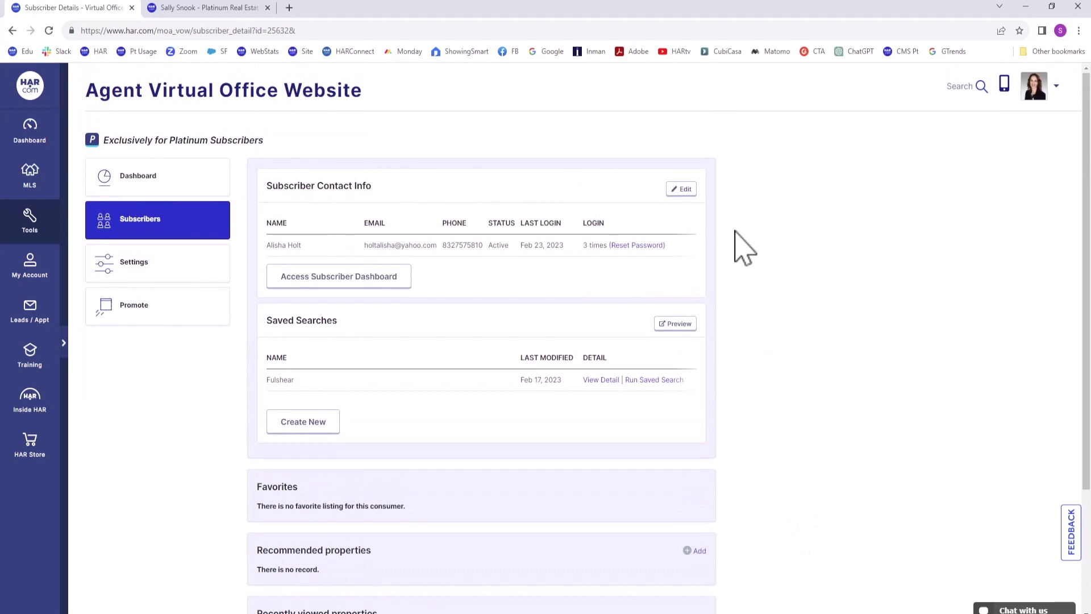
- Open the subscriber's dashboard and review its Tools, empty Recommended Listings and Fulshear saved search
left_click(340, 277)
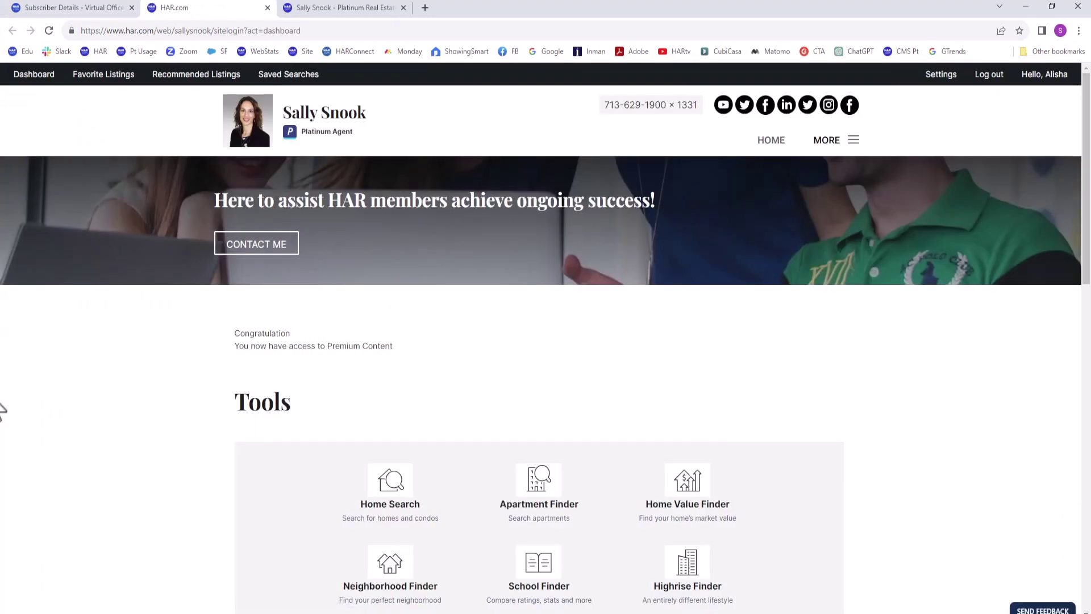
scroll(952, 396, "down", 2)
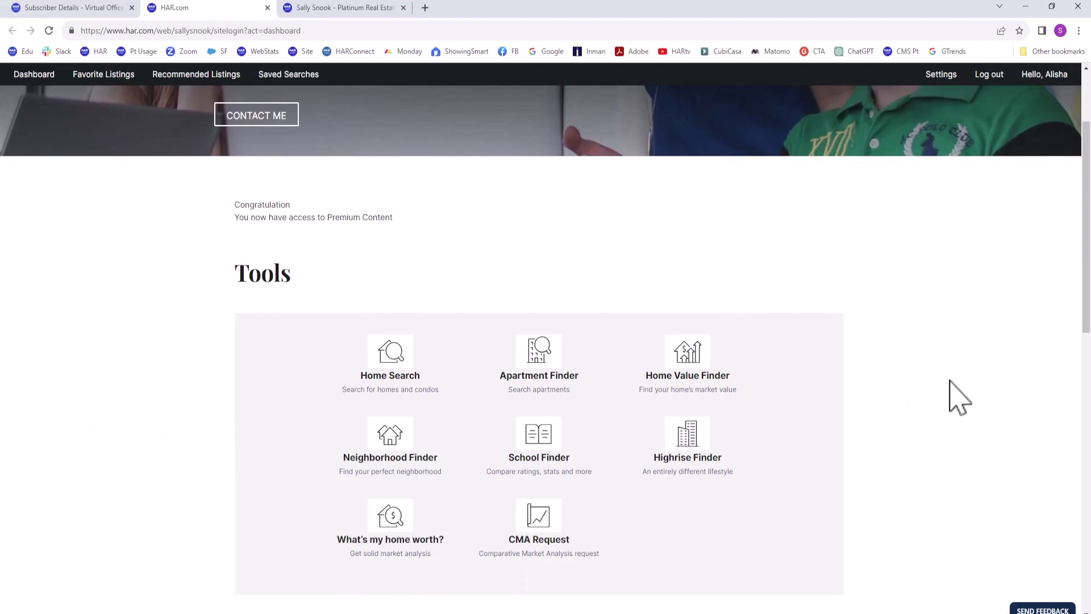
scroll(950, 381, "down", 3)
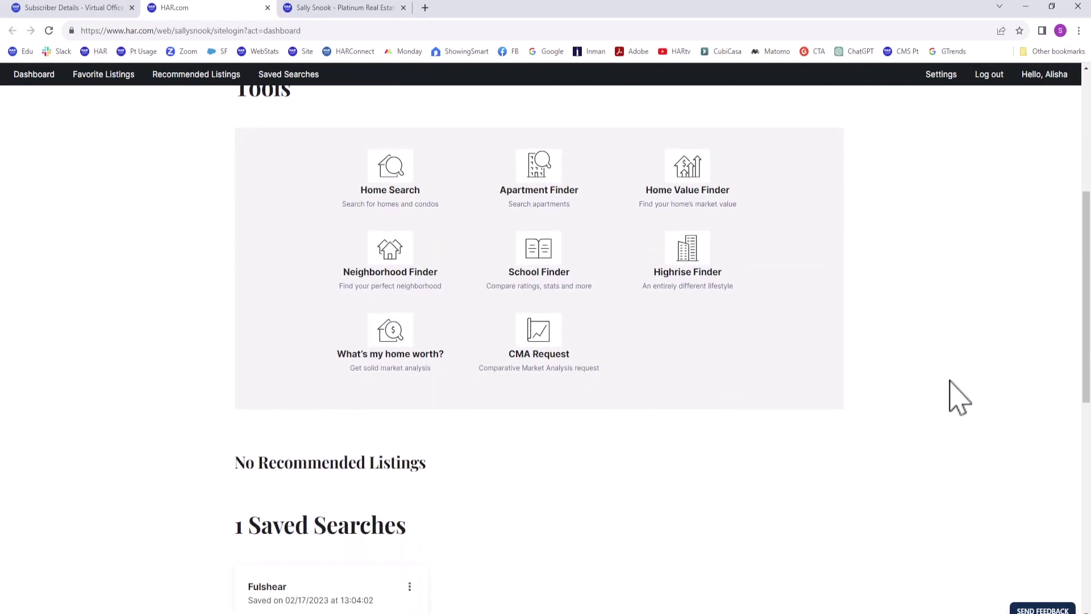
scroll(960, 398, "down", 6)
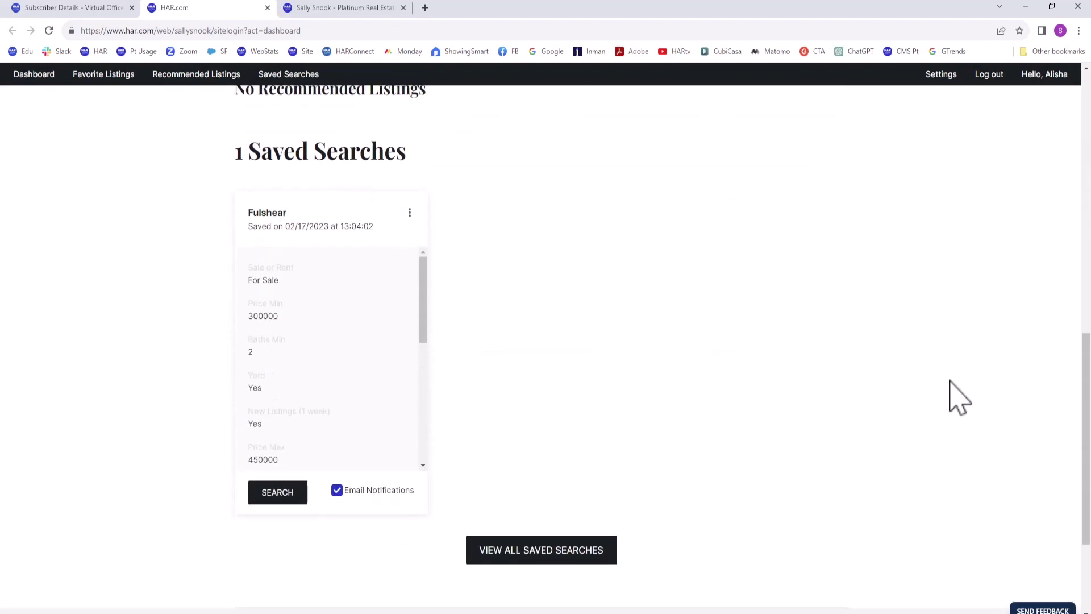
scroll(959, 398, "up", 5)
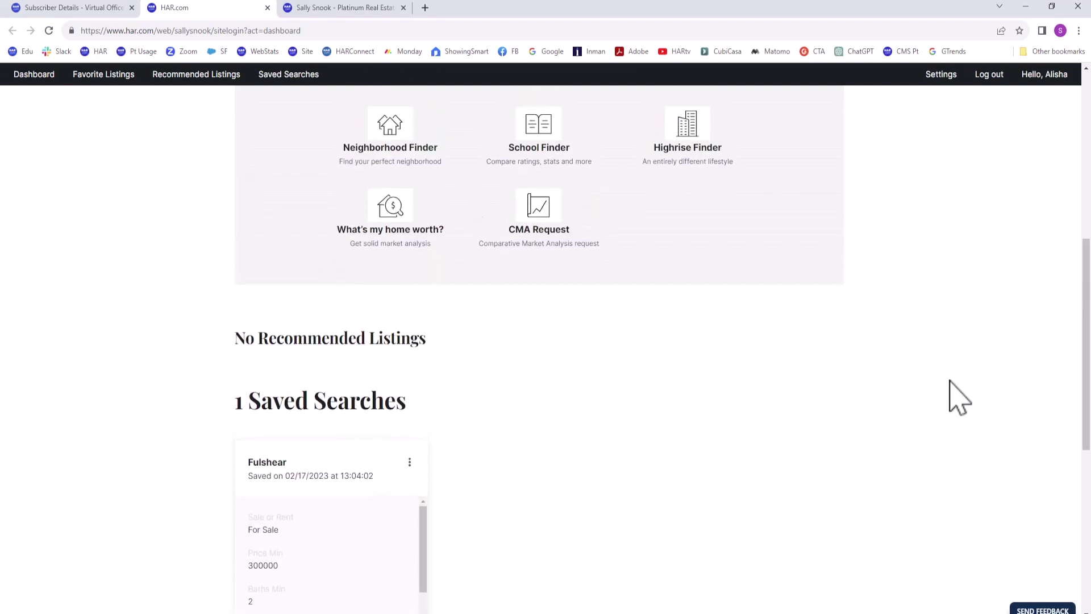
scroll(960, 398, "up", 3)
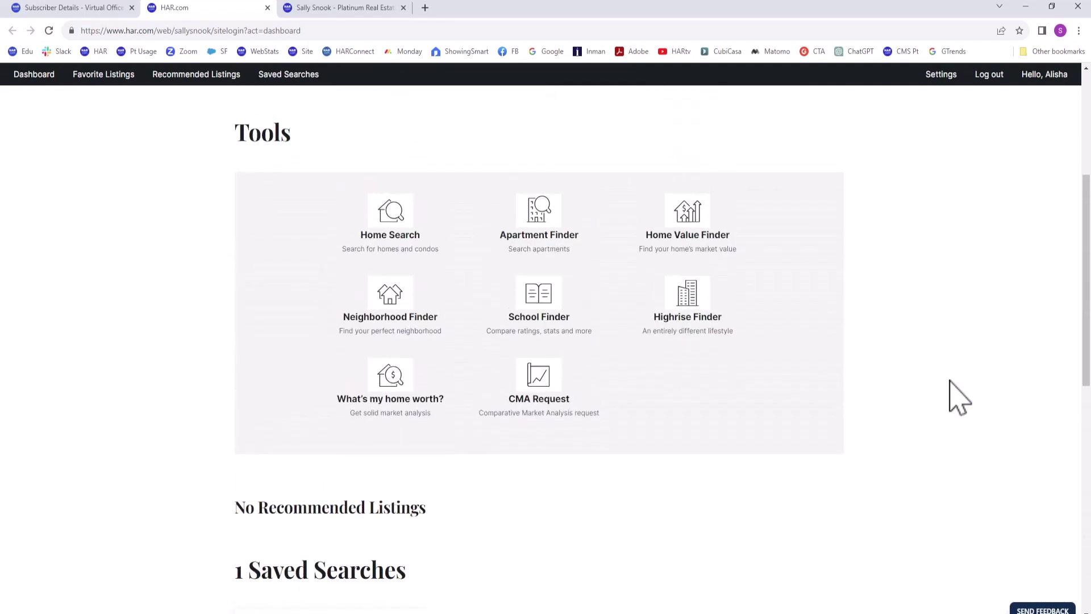
scroll(959, 397, "down", 4)
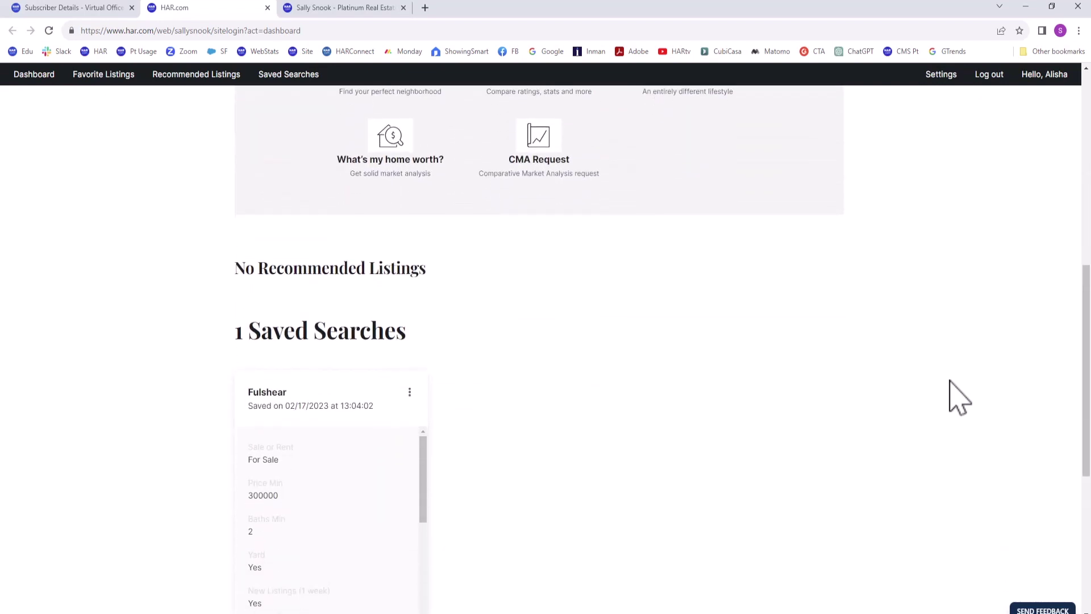
scroll(960, 398, "down", 3)
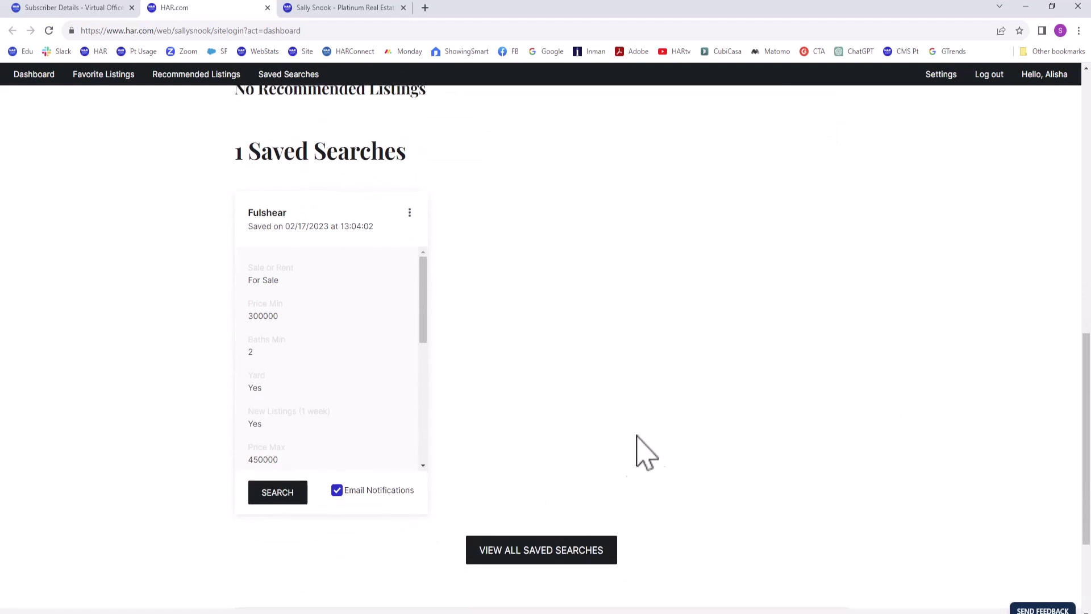
scroll(738, 435, "up", 12)
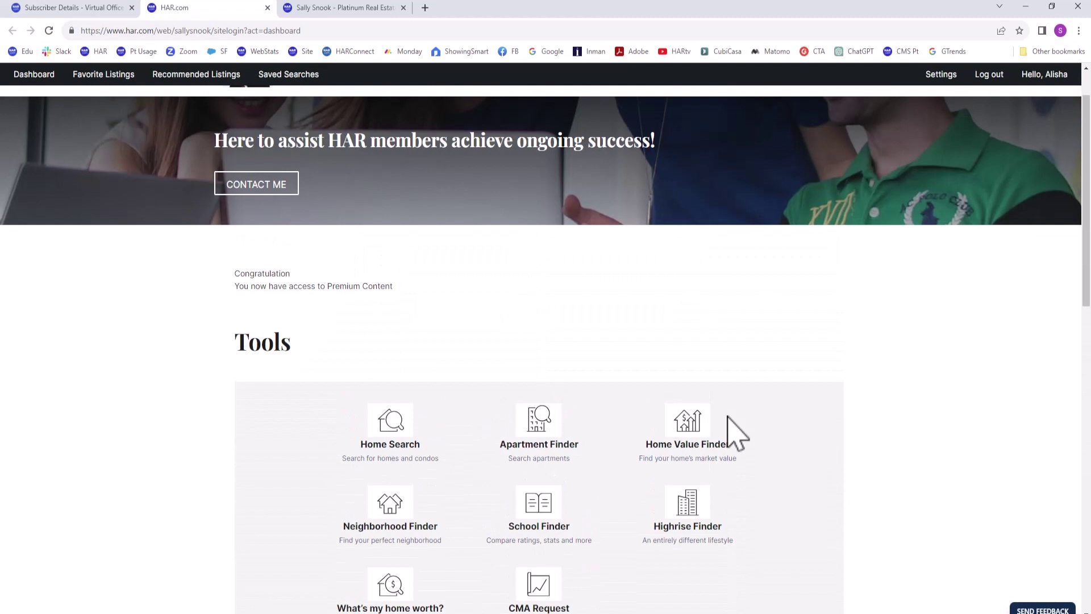
- Return to the Subscriber Details tab and open the Virtual Office Website settings
left_click(73, 9)
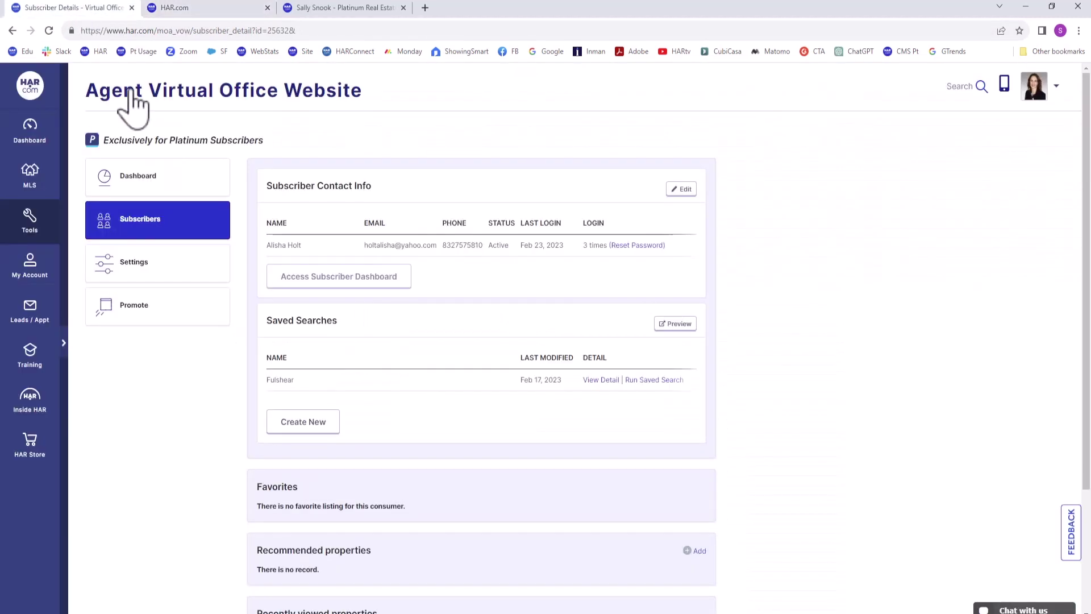
left_click(208, 266)
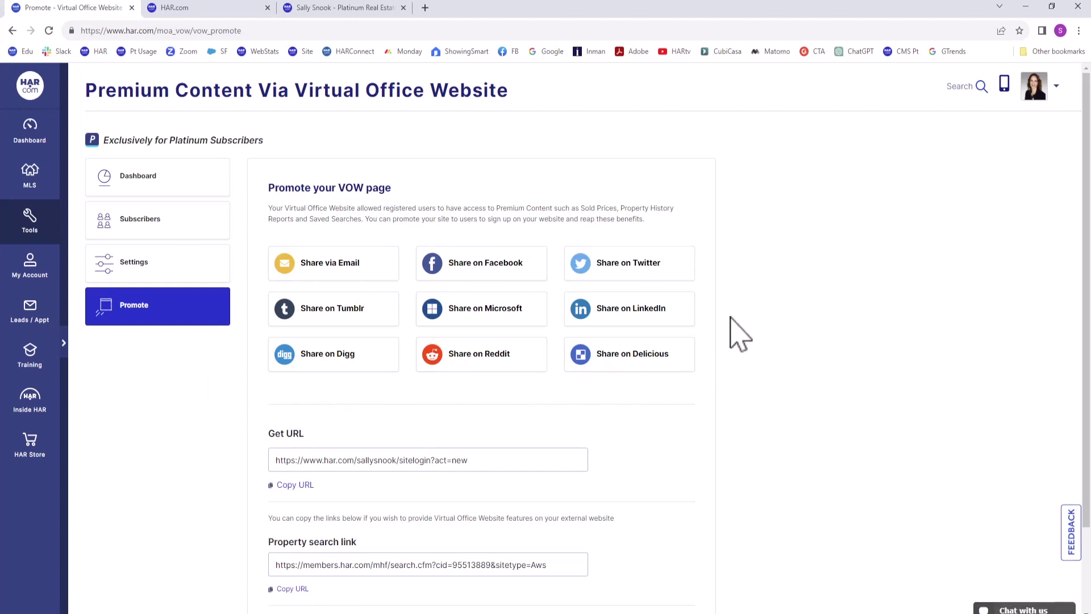
scroll(731, 324, "down", 2)
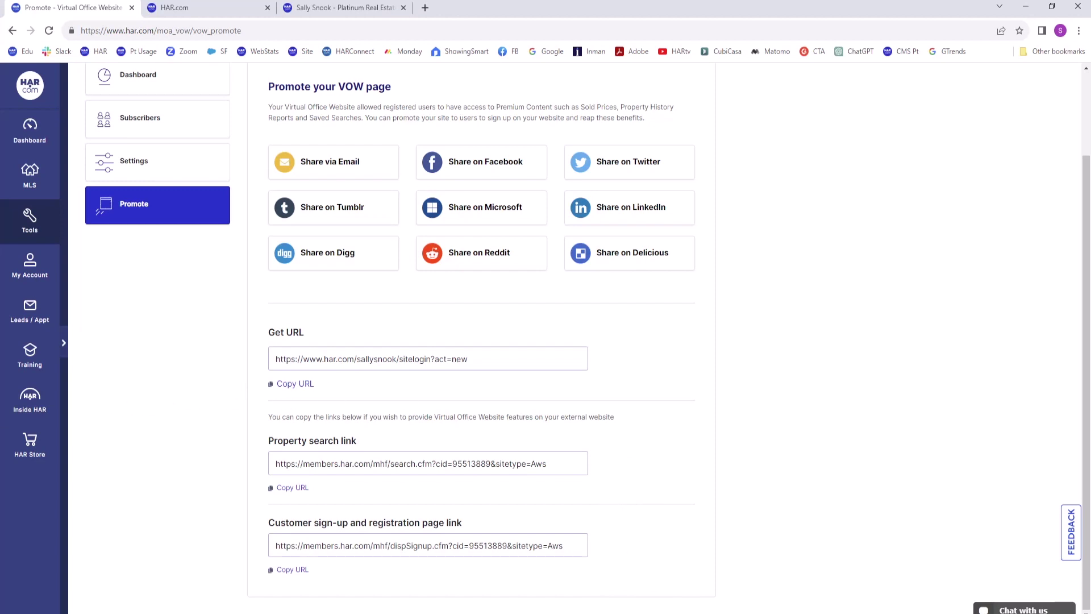
scroll(148, 347, "up", 2)
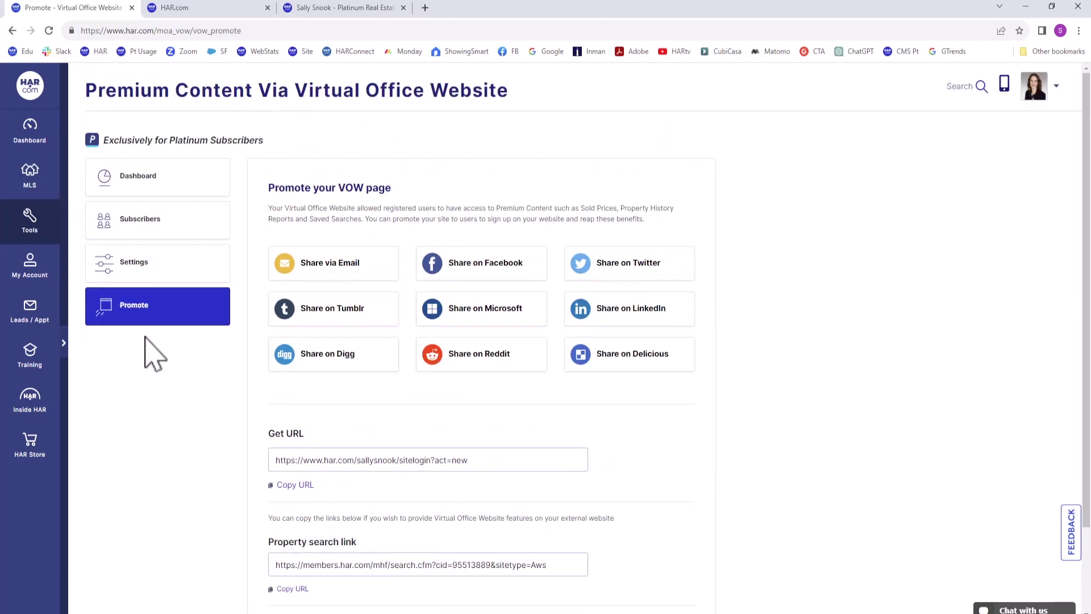
- Go to the portal home, search 'virtual' and open the Virtual Office Website (VOW) dashboard
left_click(40, 133)
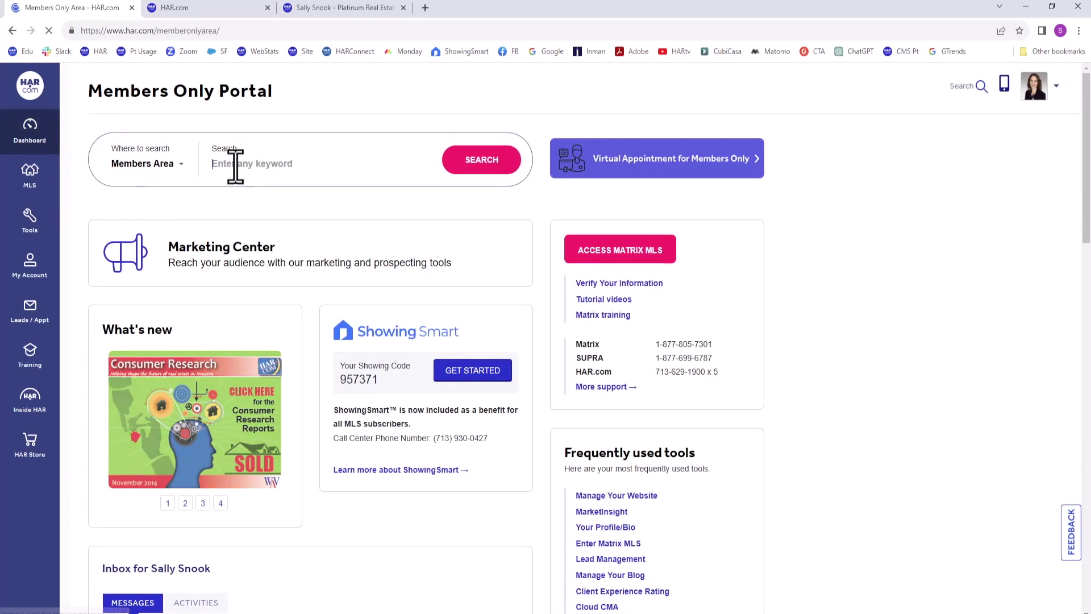
left_click(212, 165)
type("virt")
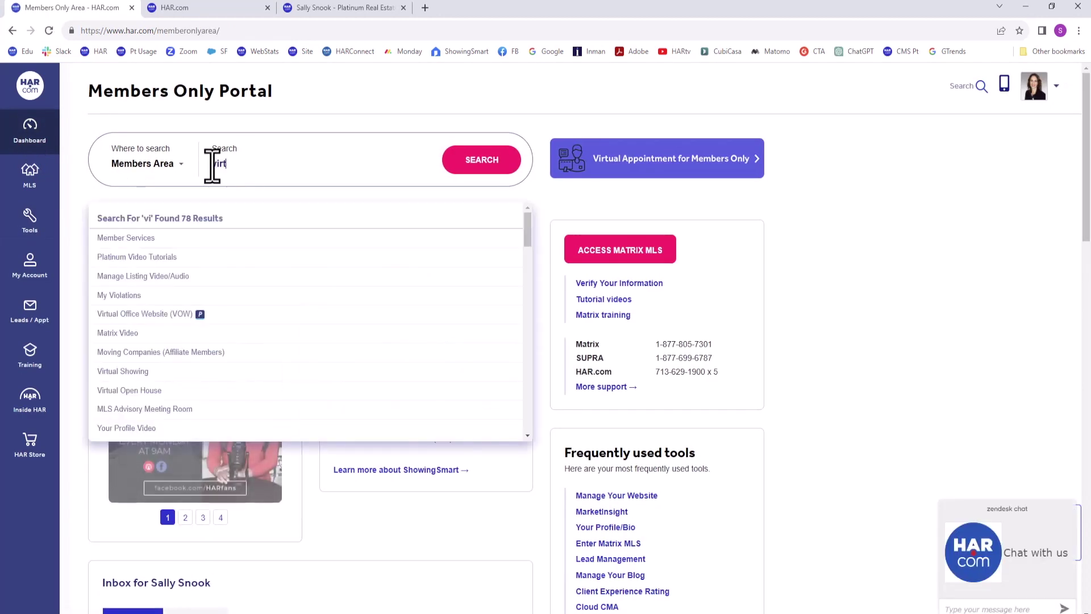
type("ual")
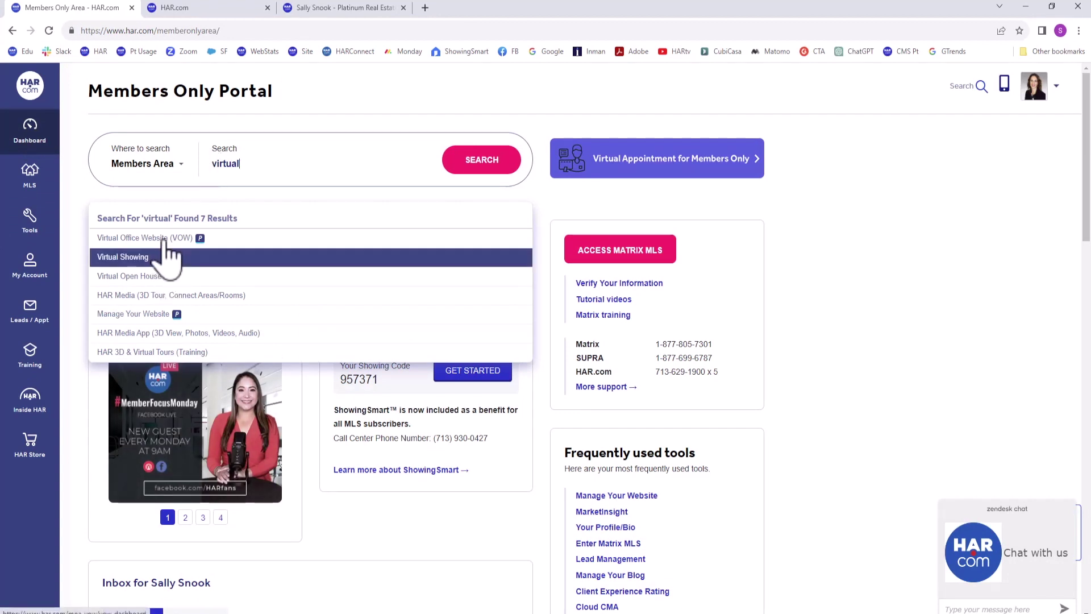
left_click(238, 241)
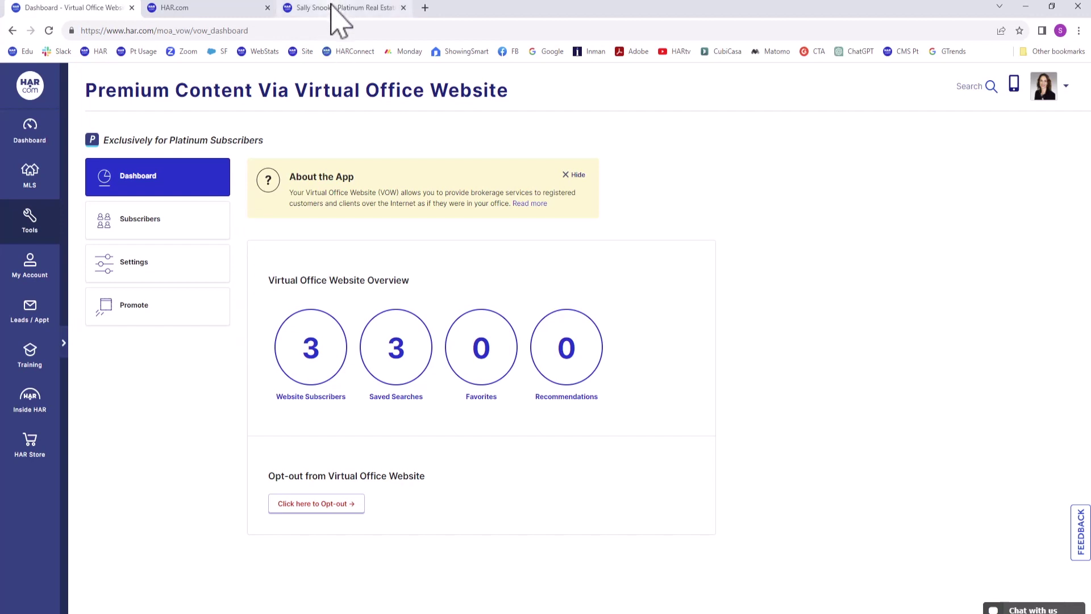
- Switch to the agent's public website tab with its premium-content sign-up link
mouse_move(332, 5)
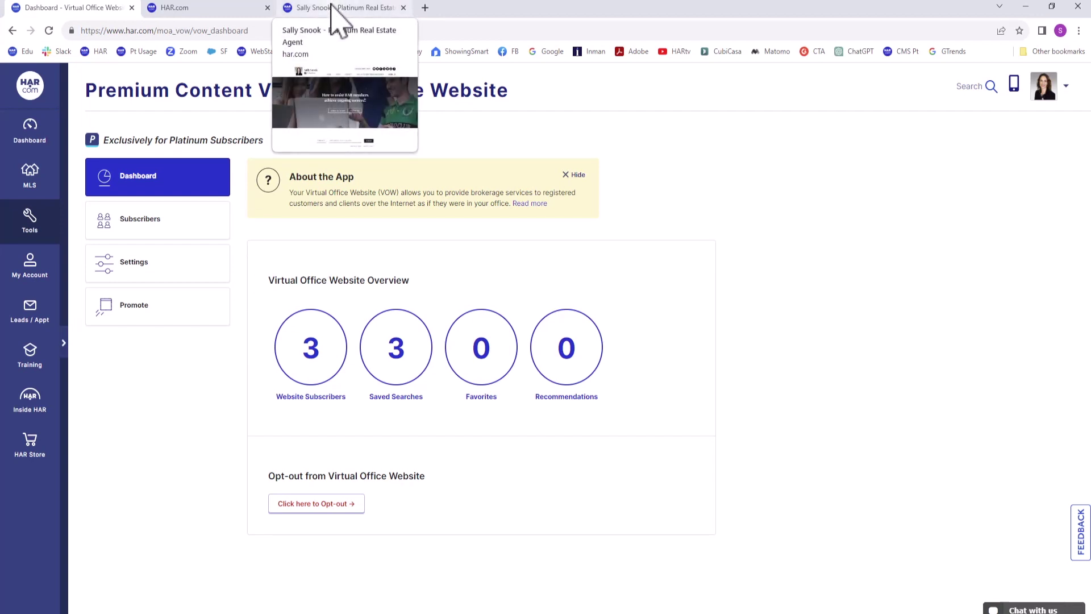
left_click(332, 7)
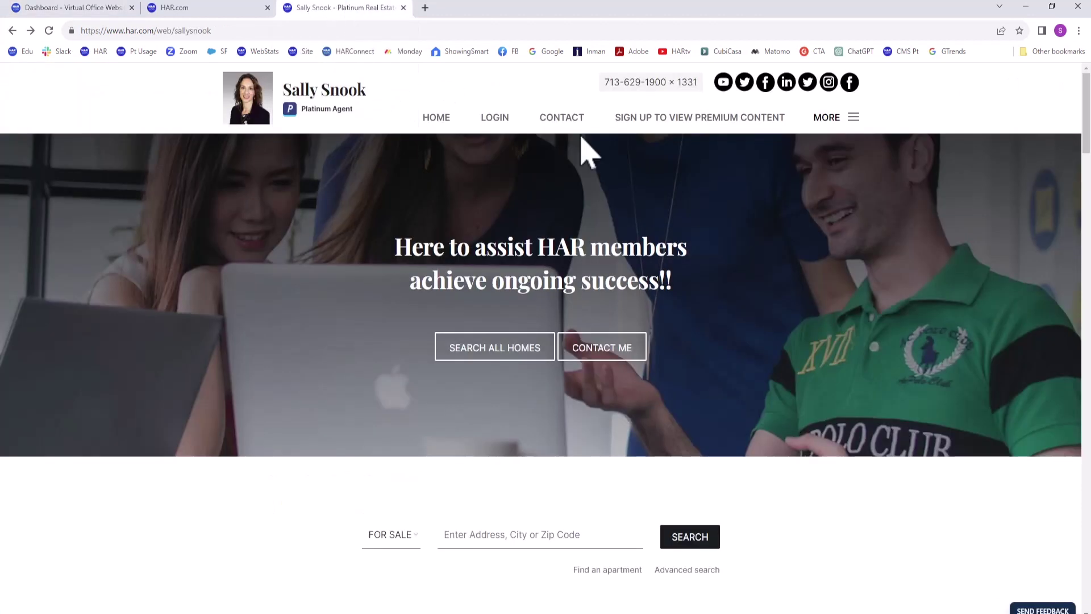